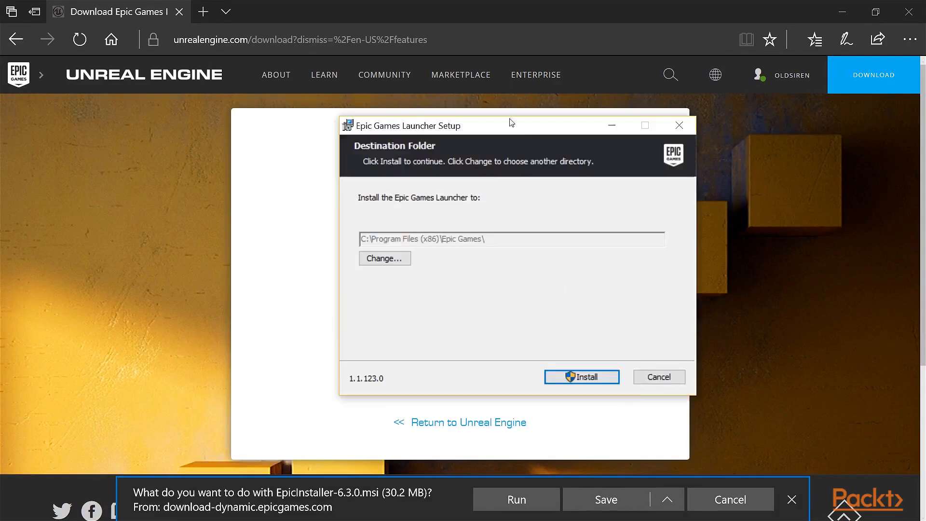
- Install the Epic Games Launcher to C:\Program Files (x86)\Epic Games\
drag(499, 130, 439, 113)
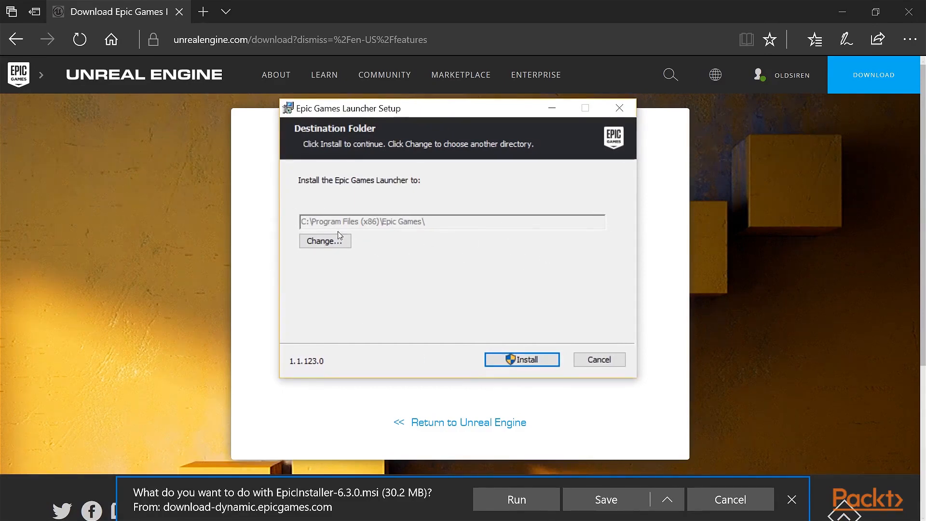
click(516, 363)
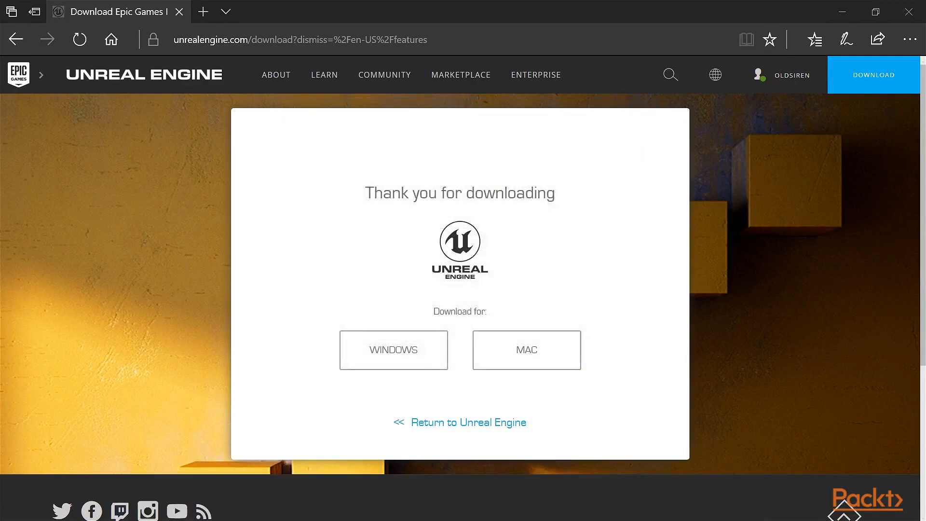
drag(925, 44, 247, 2)
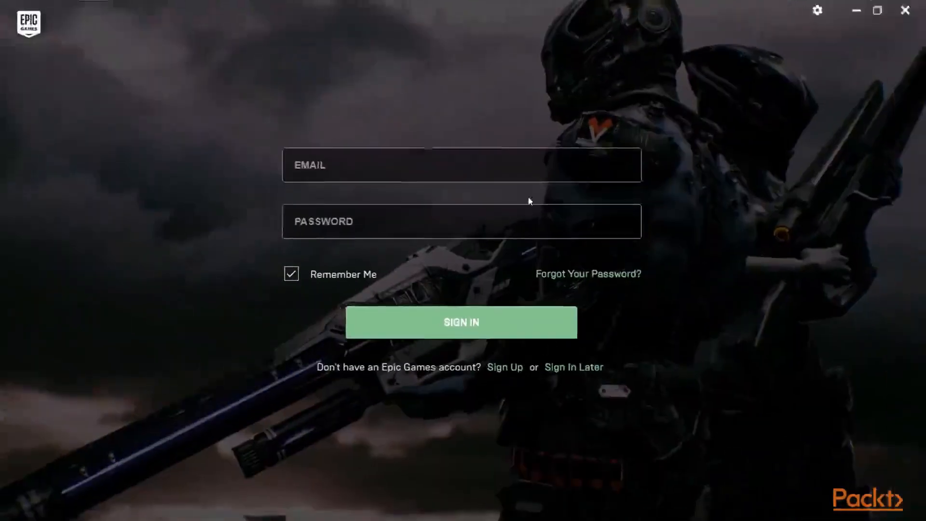
- Sign in to the Epic Games Launcher with the account e-mail and the account password
click(523, 176)
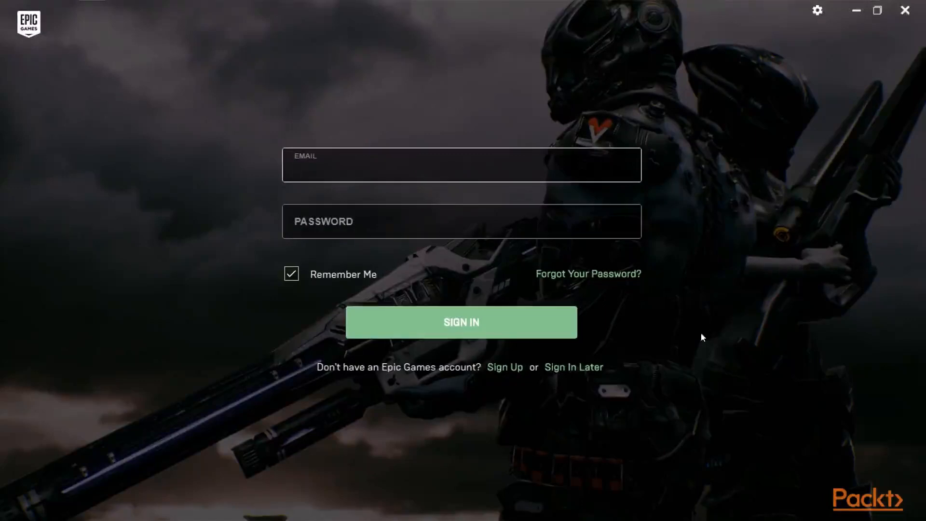
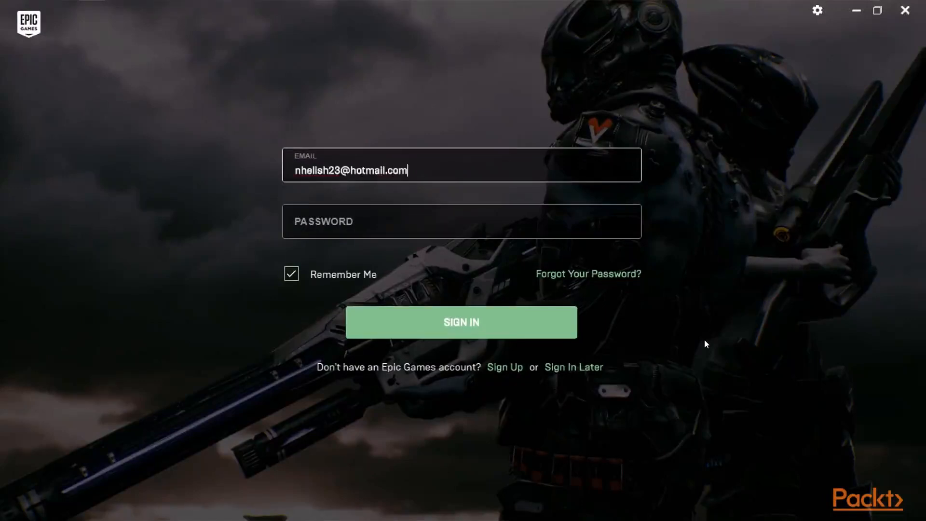
key(Tab)
text(***************)
key(Return)
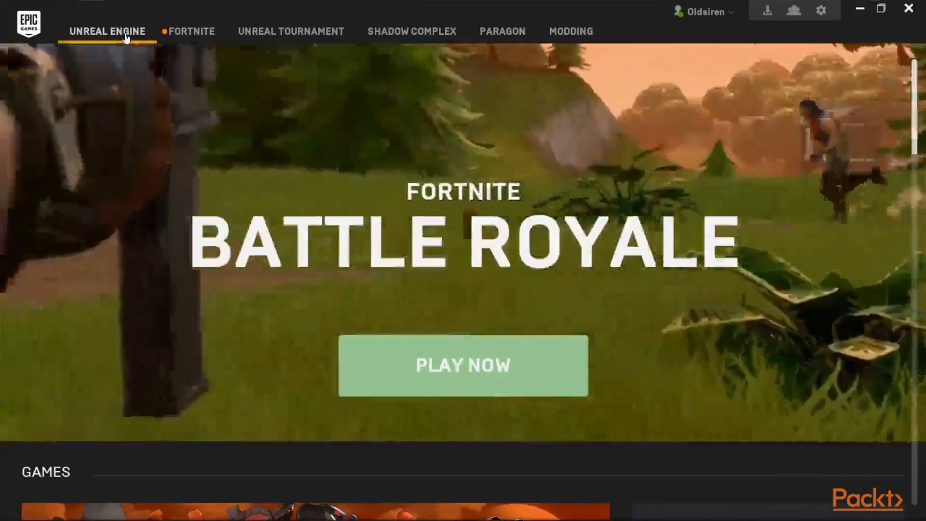
- Add an Unreal Engine version to the library, choose 4.17.2 and start its installation setup
click(126, 37)
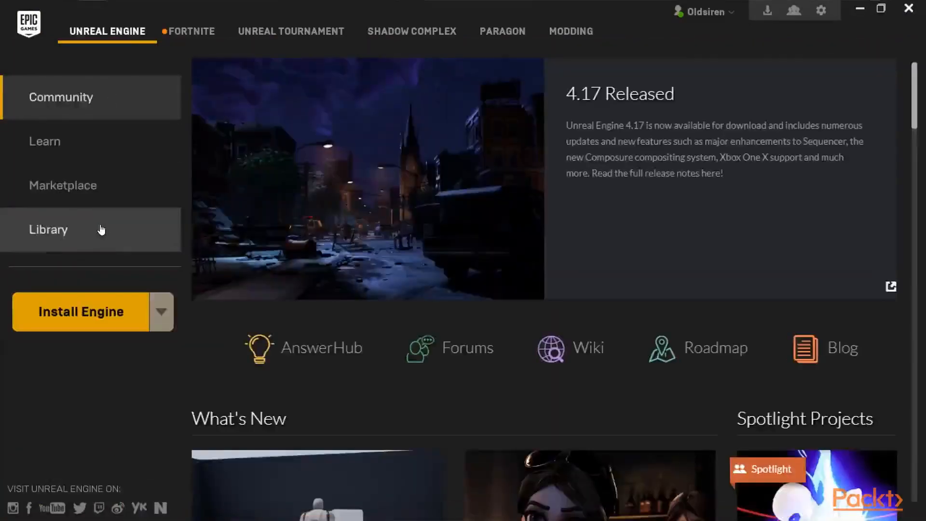
click(99, 231)
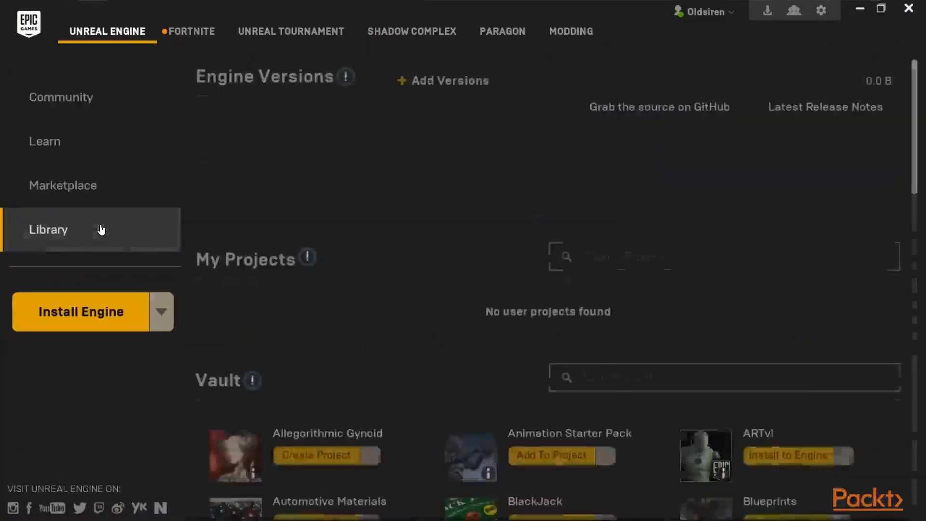
click(423, 83)
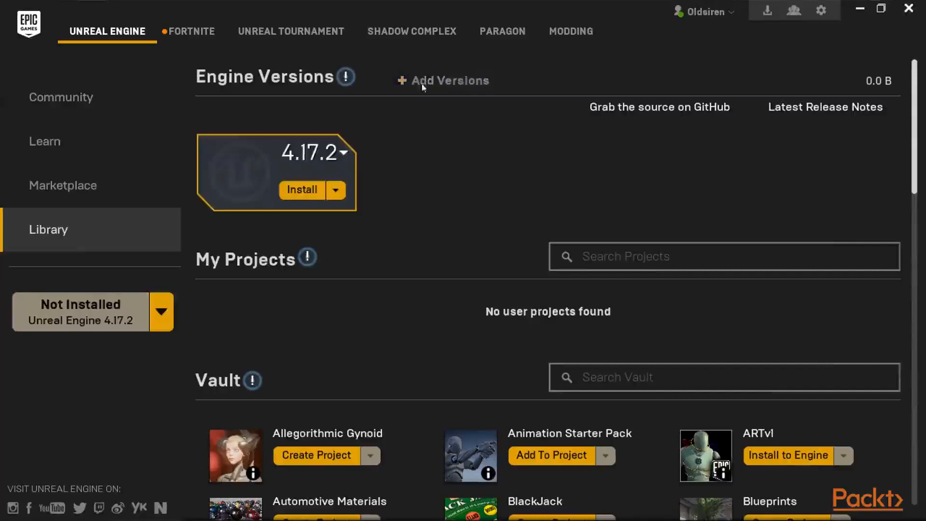
click(338, 159)
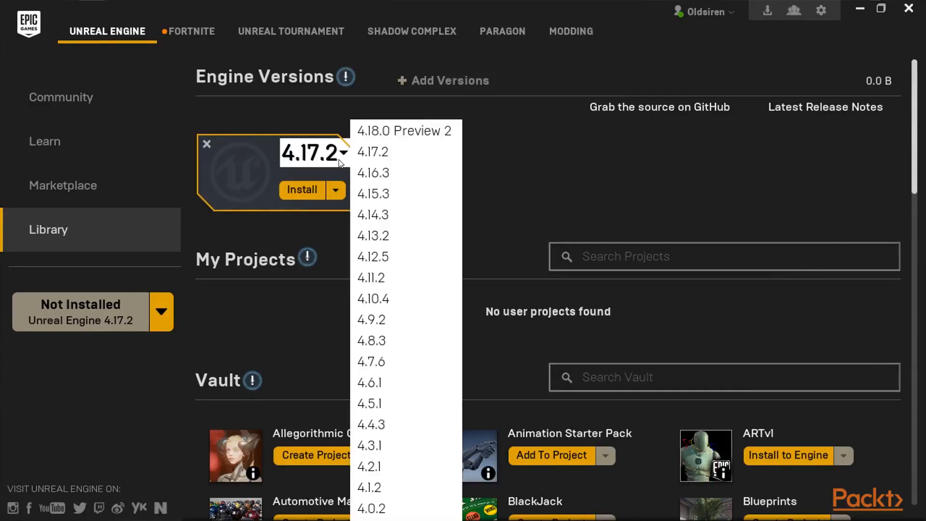
click(394, 153)
click(318, 190)
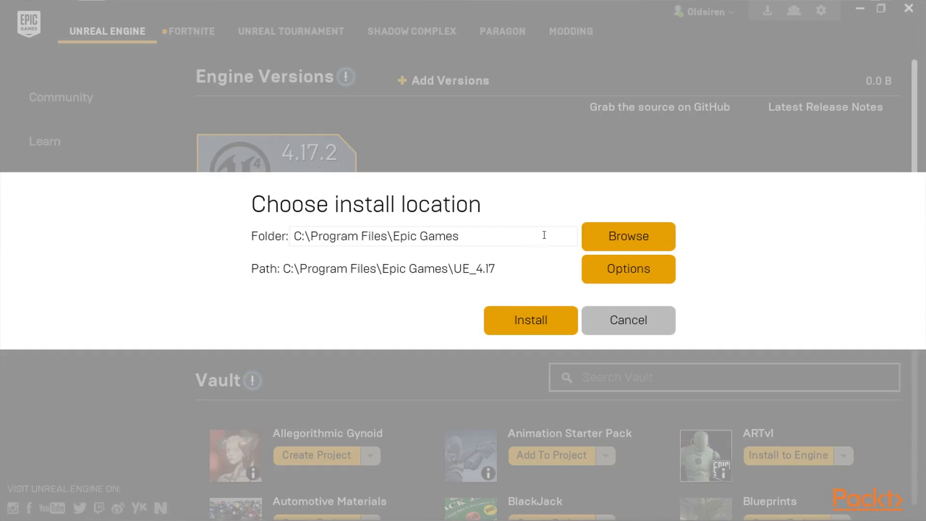
- Include editor symbols for debugging, exclude the iOS, Android, HTML5 and Linux target platforms, and install the engine to C:\Program Files\Epic Games
click(641, 271)
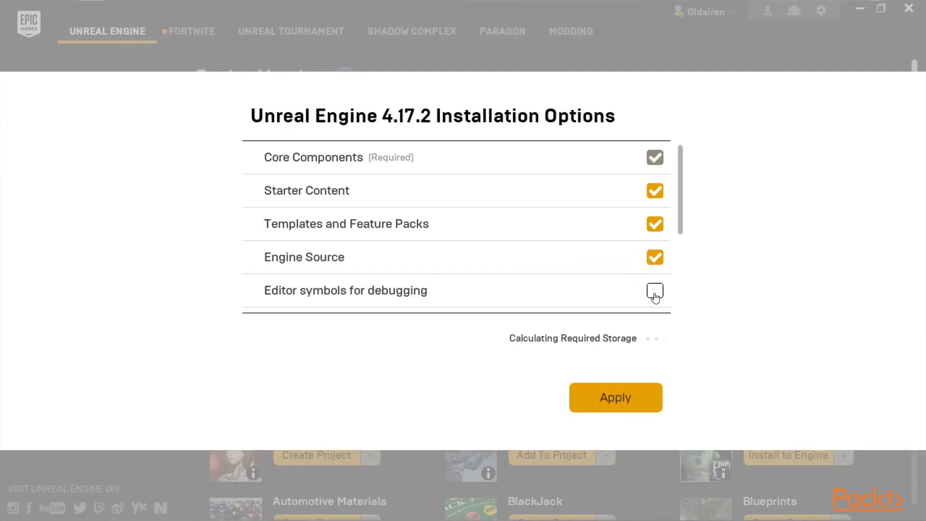
click(655, 290)
scroll(686, 279, down, 5)
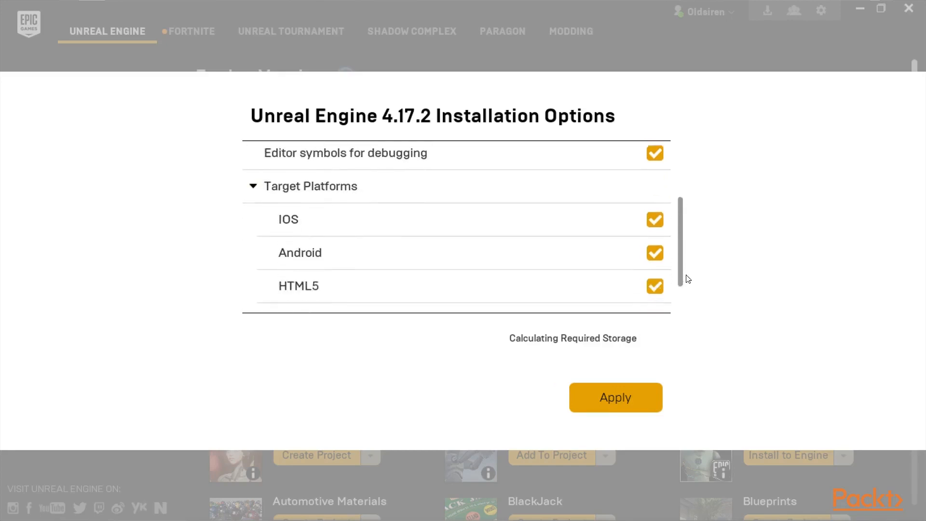
click(655, 162)
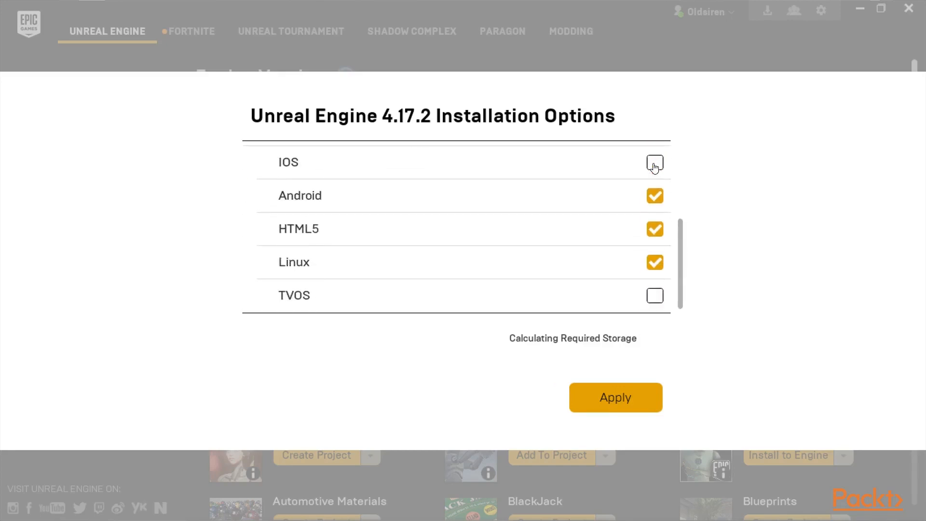
click(655, 196)
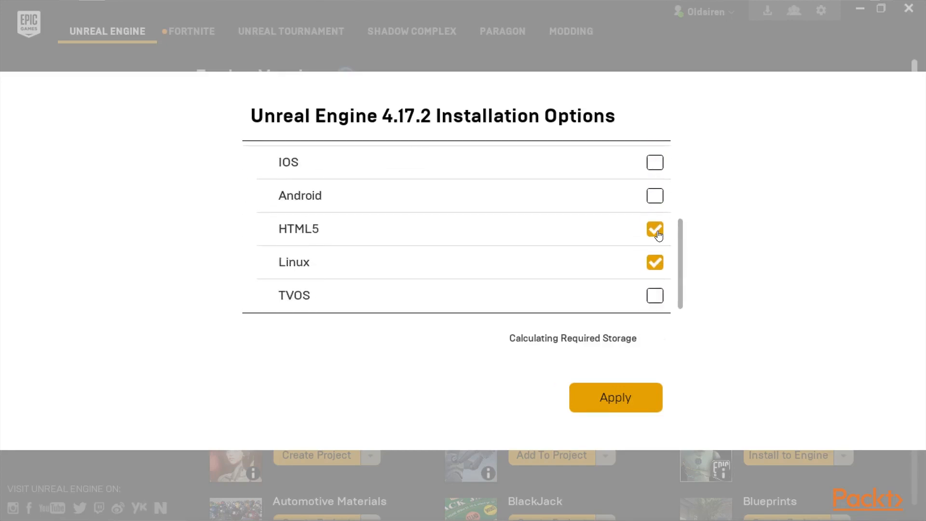
click(655, 262)
click(606, 395)
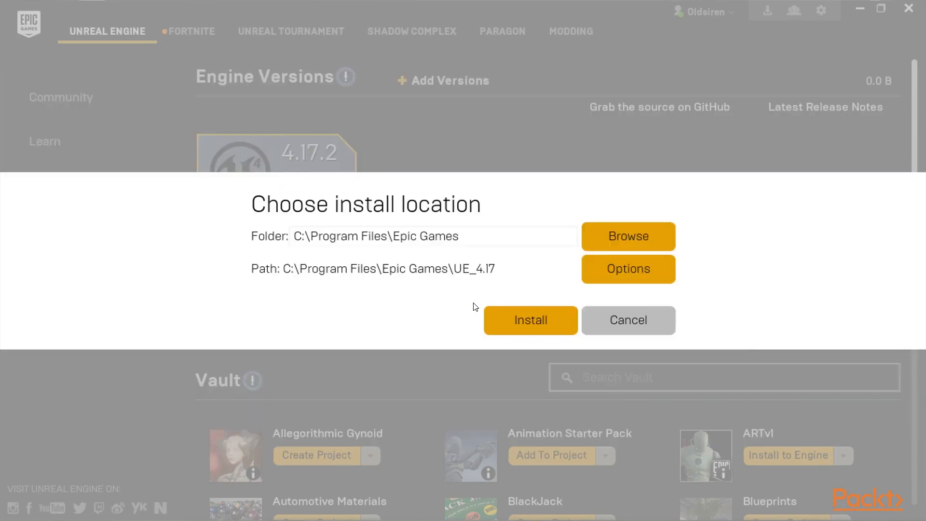
click(521, 318)
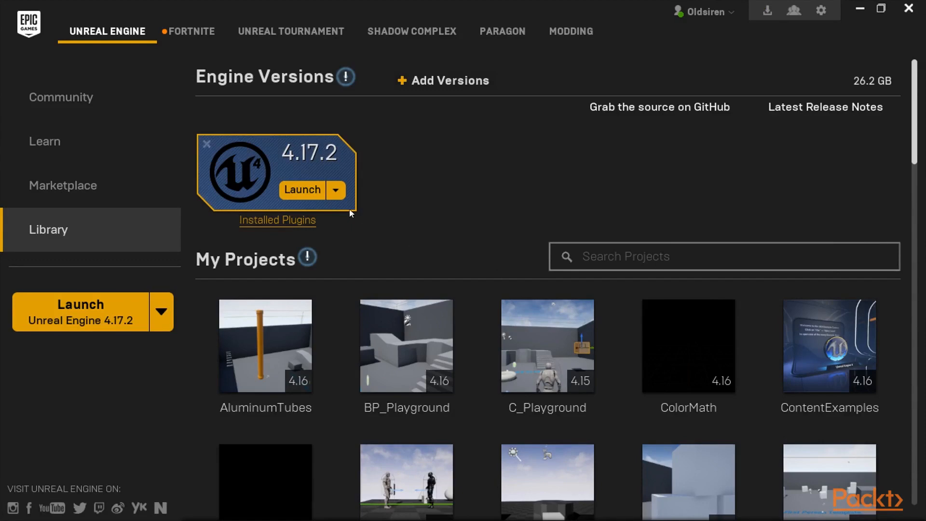
- Review the installation options of the installed Unreal Engine 4.17.2 and apply them as they are
click(336, 191)
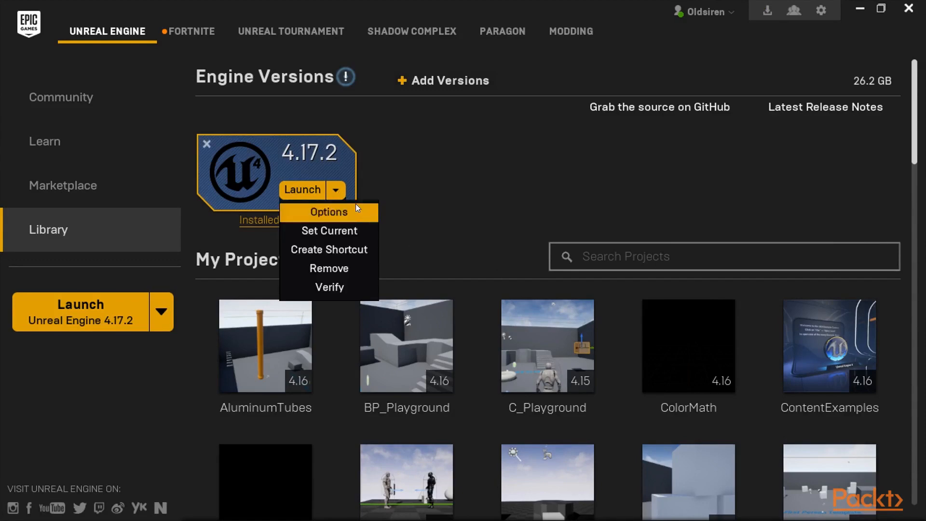
click(358, 206)
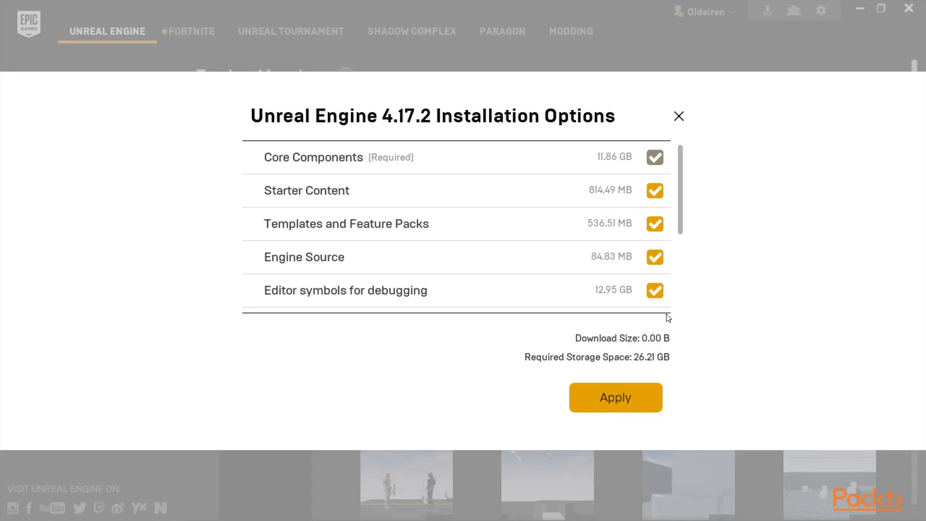
click(600, 400)
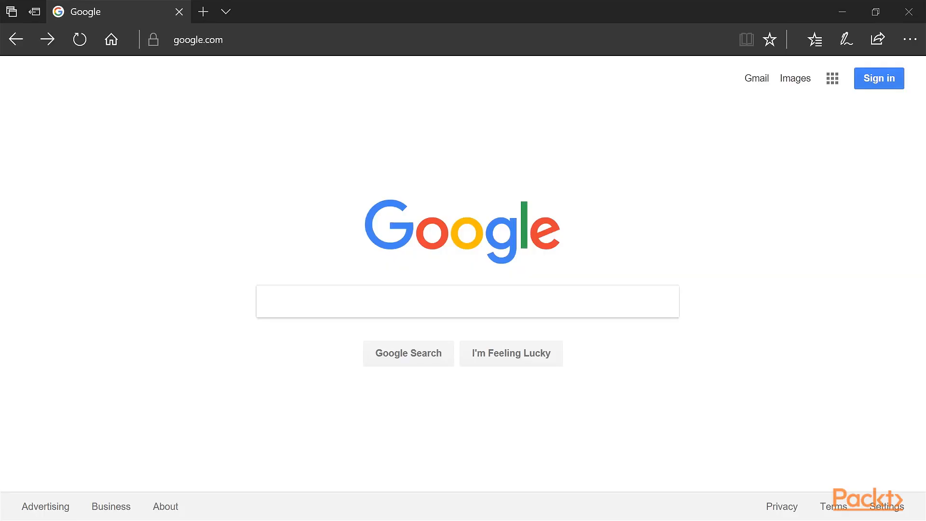
- In the browser, go from visualstudio.com/vs/older-downloads to the Visual Studio 2015 downloads and set Visual Studio Community 2015 to the EXE format
click(386, 35)
text(https://www.visualstudio.com/vs/older-downloads/)
key(Return)
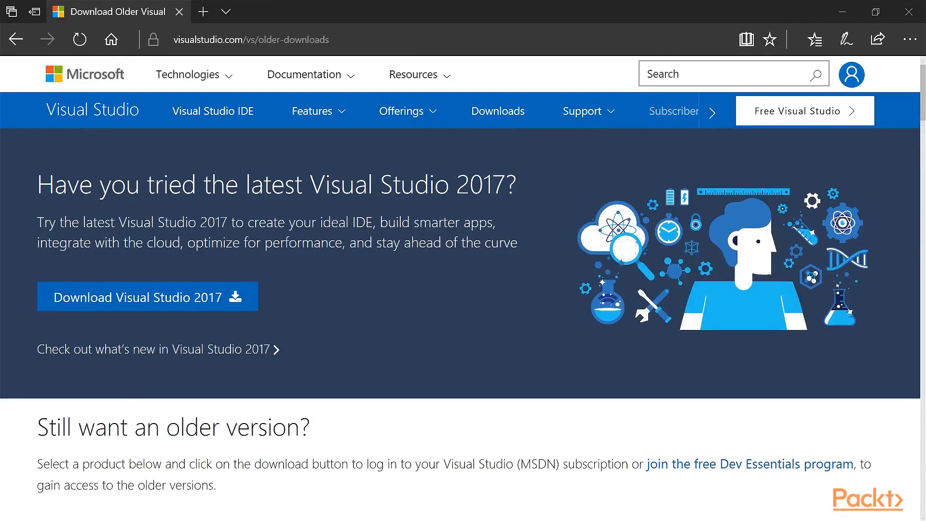
scroll(300, 227, down, 7)
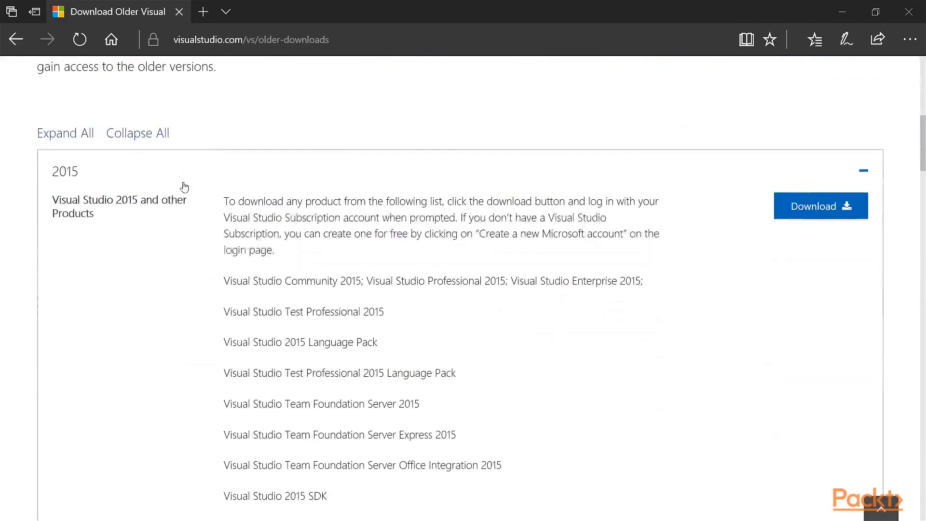
click(809, 218)
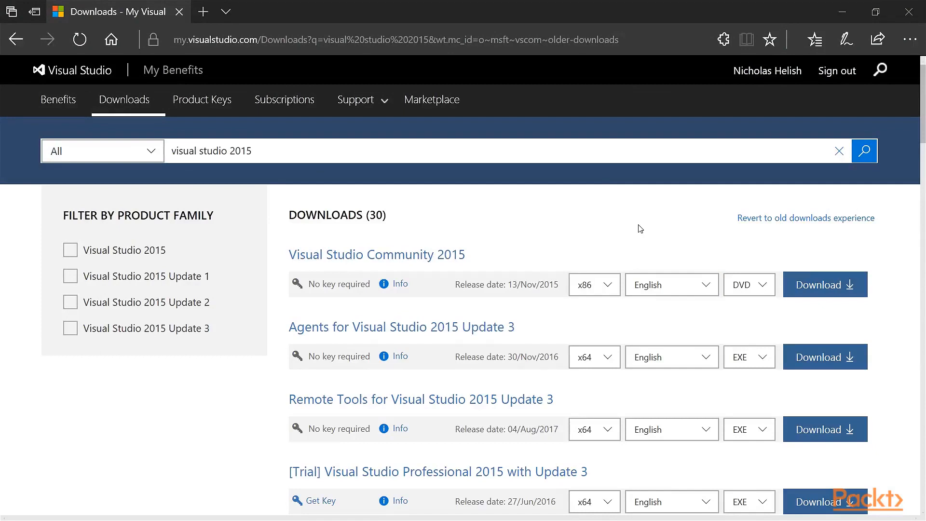
click(742, 285)
click(752, 318)
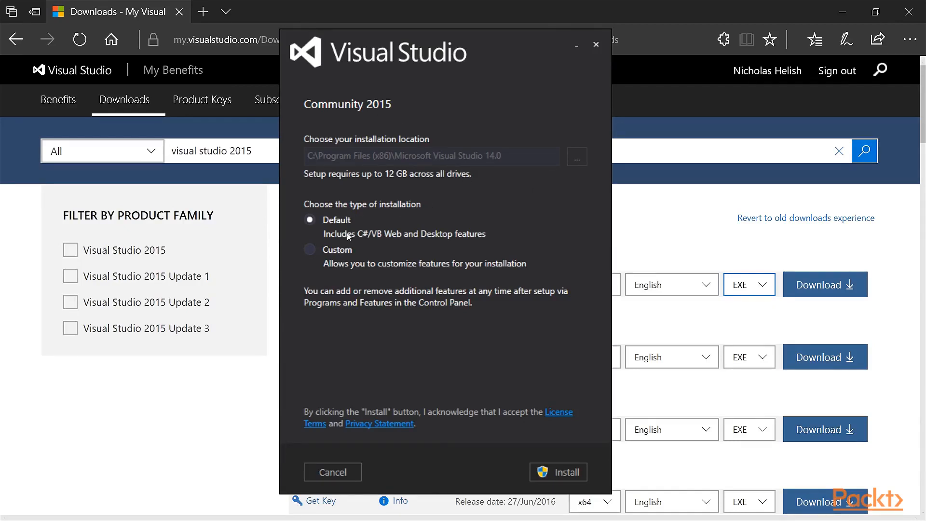
- Choose a custom installation of Visual Studio Community 2015 and include Visual C++ from the programming languages
click(348, 250)
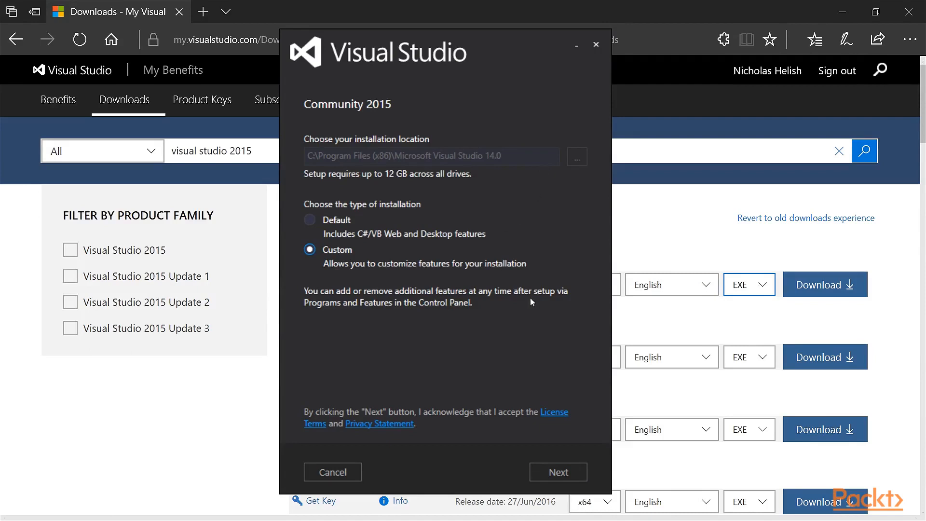
click(553, 467)
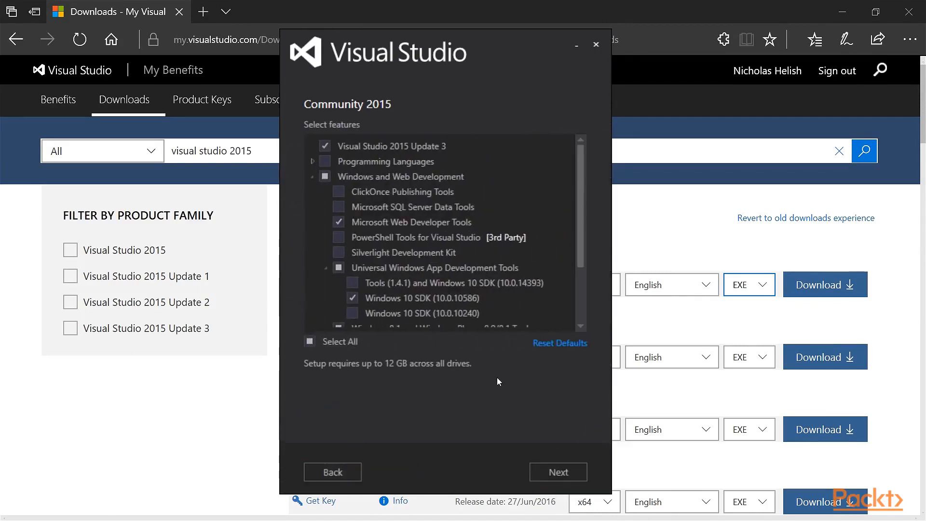
mouse_move(393, 153)
click(315, 162)
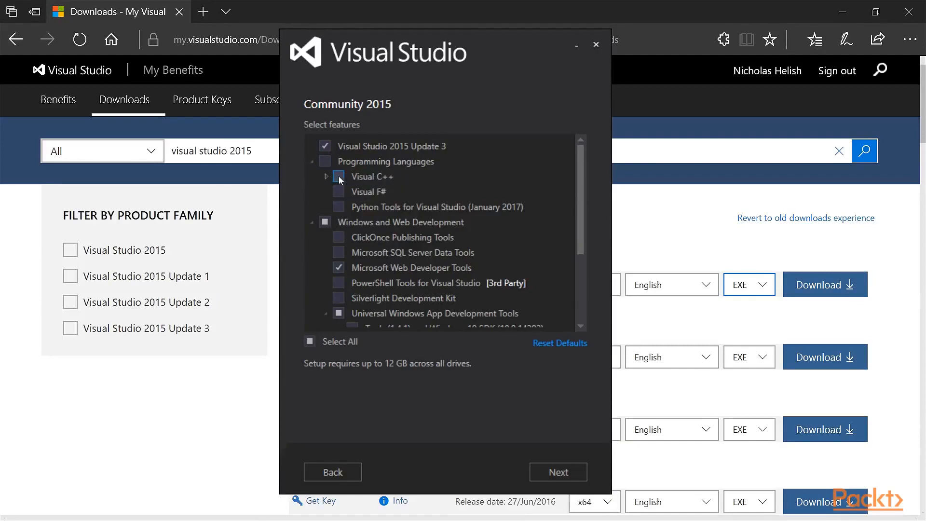
click(339, 177)
- Deselect all Windows and Web Development features and collapse that group
scroll(357, 232, down, 1)
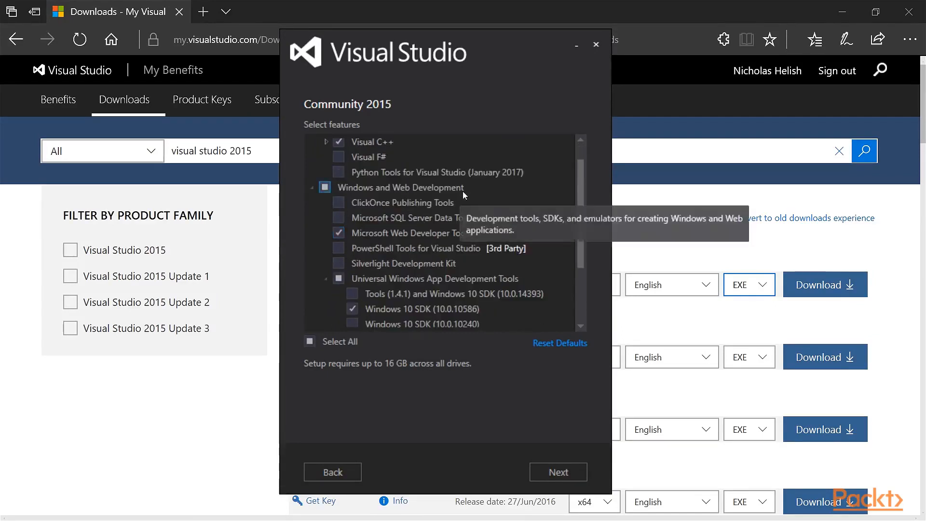
click(324, 188)
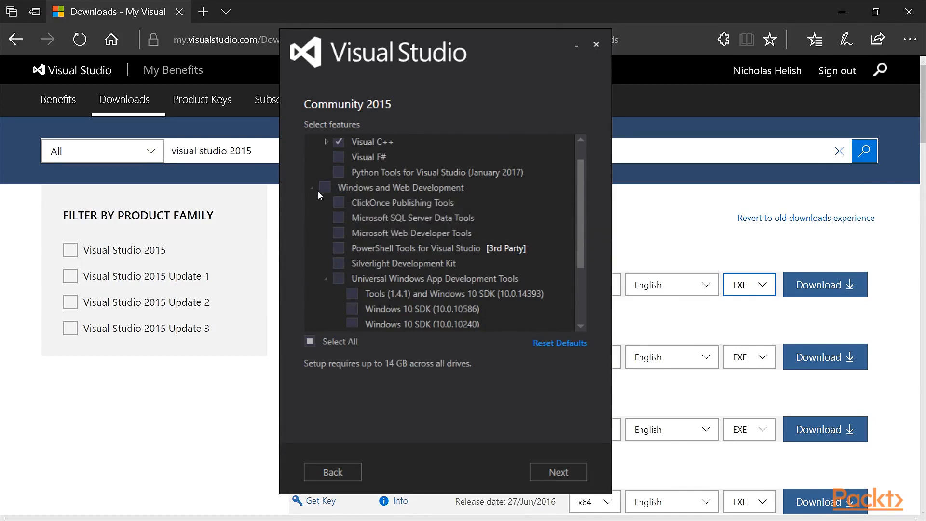
click(313, 189)
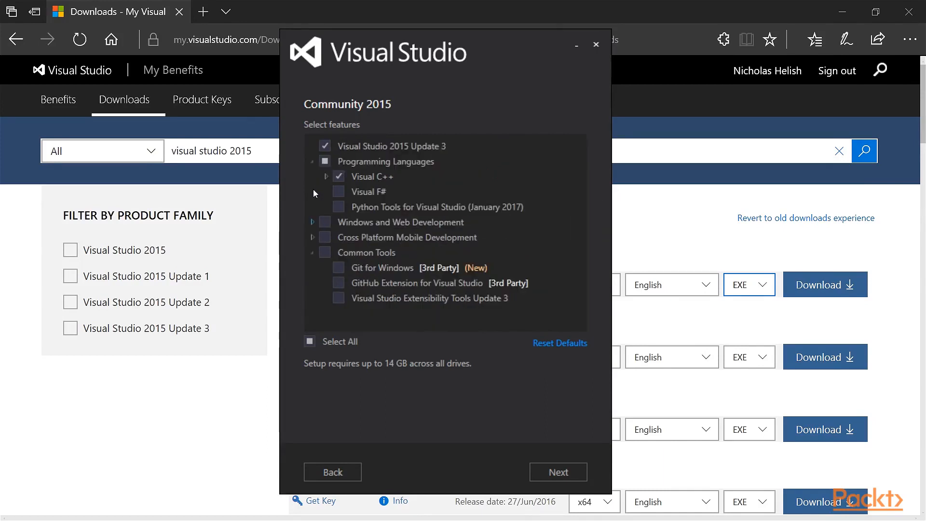
- Under Cross Platform Mobile Development, include C#/.NET (Xamarin v4.2.1) and Visual C++ Mobile Development
click(312, 237)
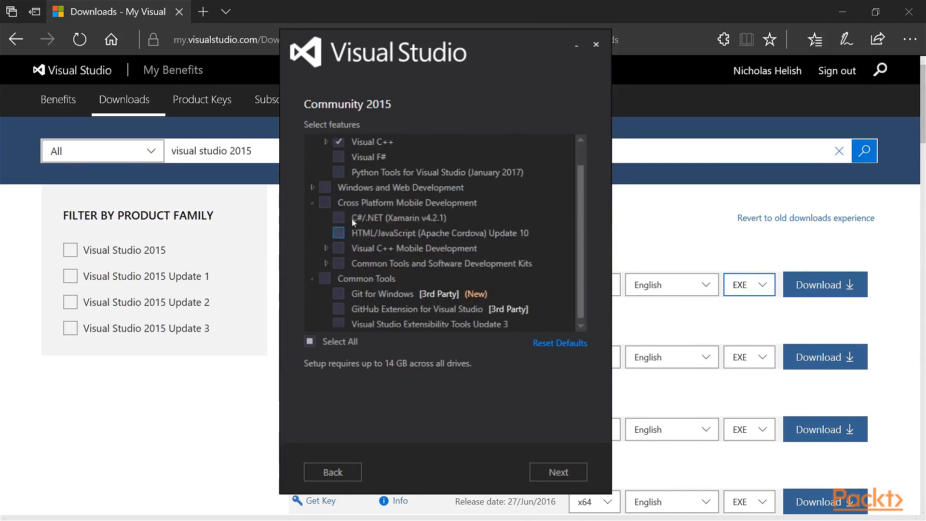
click(339, 217)
click(339, 249)
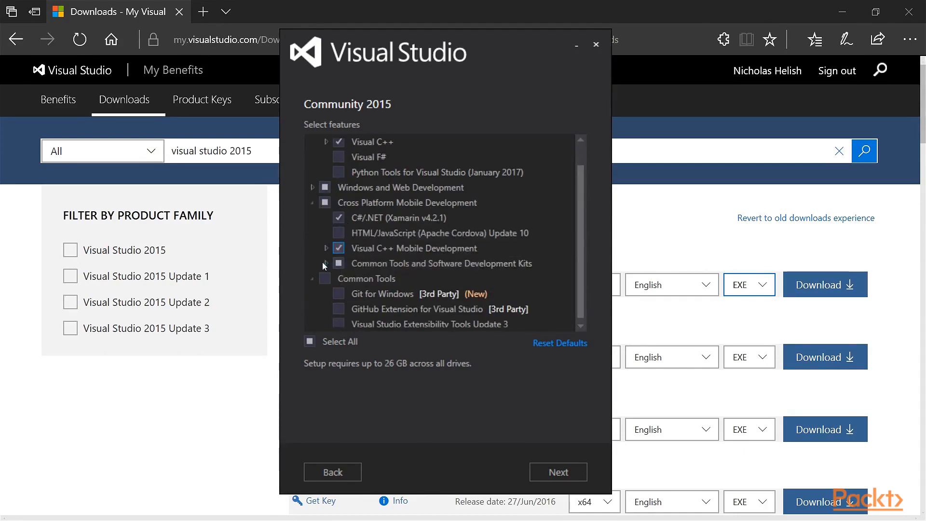
- Include every item of Common Tools and Software Development Kits, including all Android Native Development Kits, and collapse the group
click(325, 263)
scroll(327, 254, down, 1)
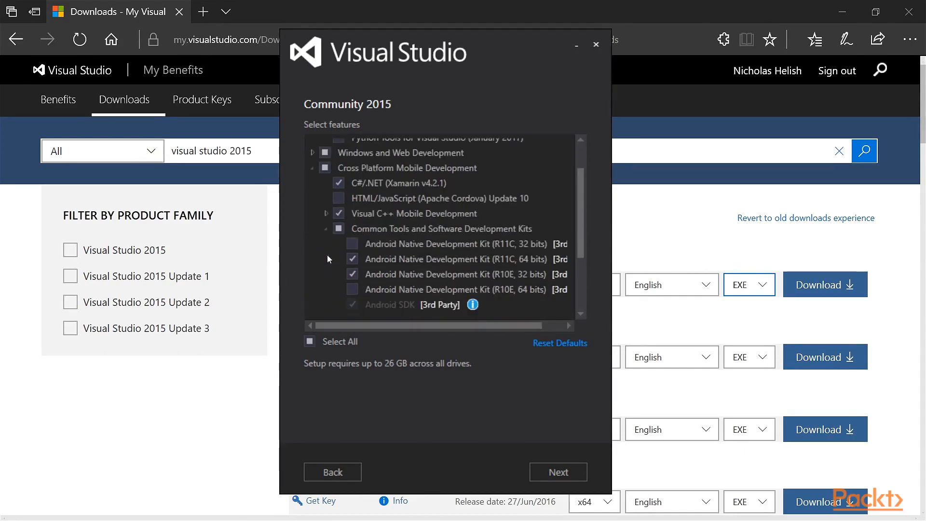
click(338, 227)
click(338, 229)
click(326, 228)
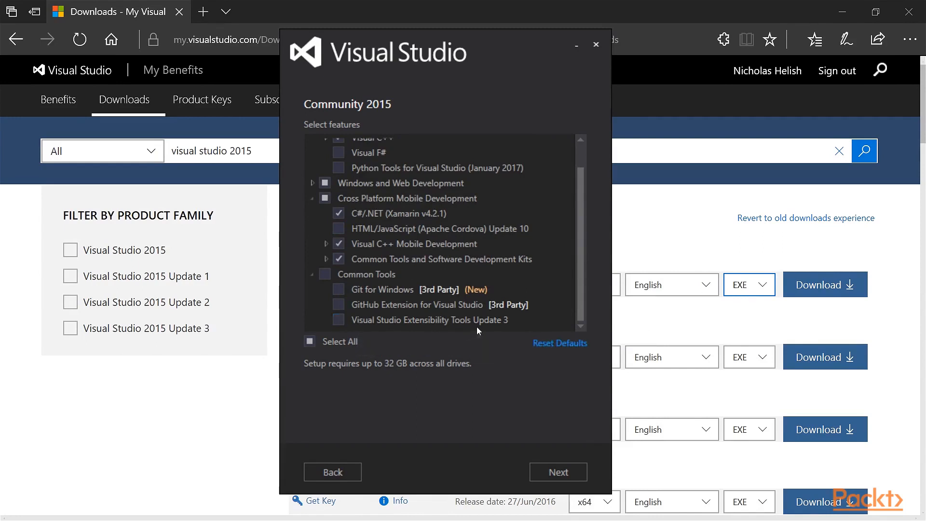
- Include Visual Studio Extensibility Tools Update 3 and proceed to the summary of selected features to review it
click(365, 319)
click(547, 476)
scroll(399, 169, down, 5)
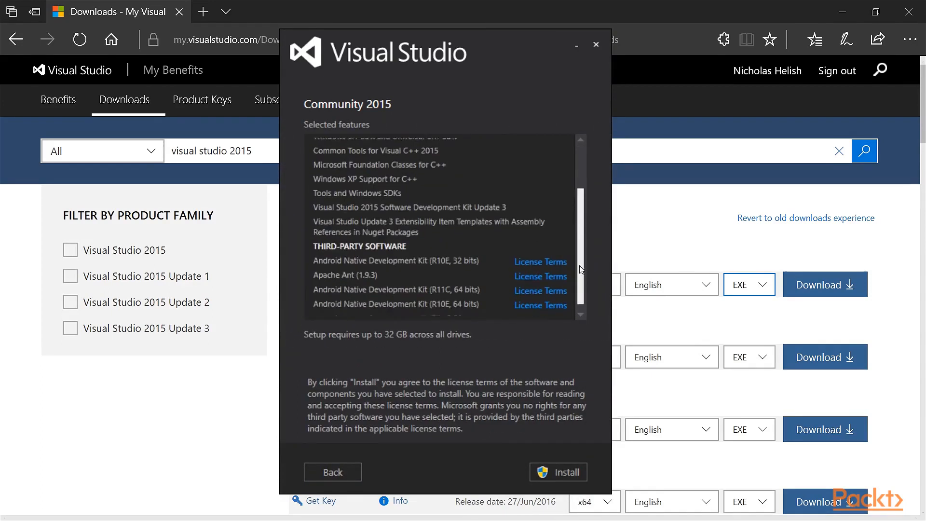
- Finish reviewing the selected features and start the Visual Studio Community 2015 installation
scroll(580, 272, up, 5)
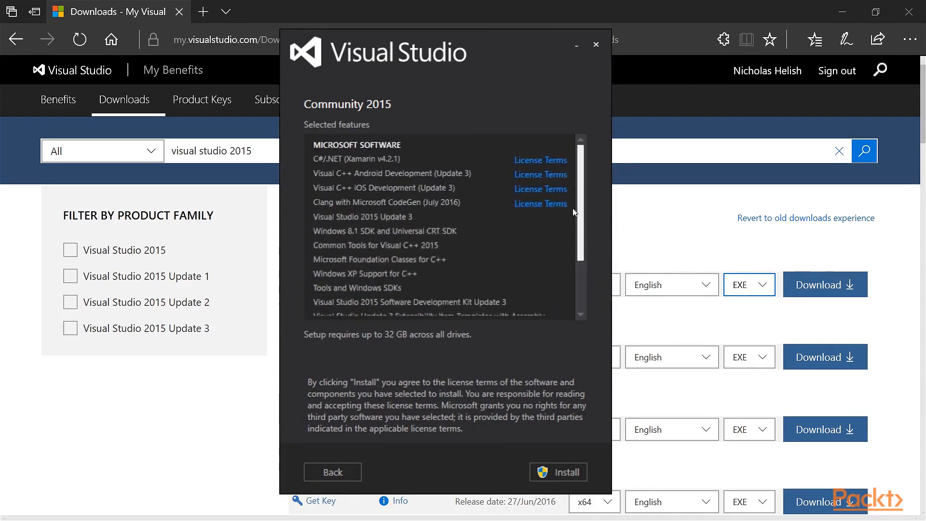
click(554, 471)
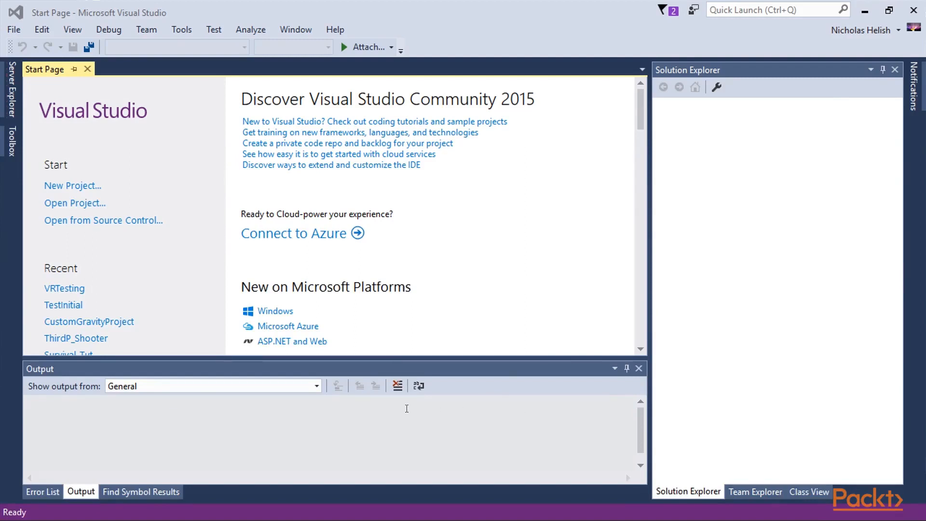
- Change the Visual Studio color theme to Dark in the general environment options and apply it
click(180, 33)
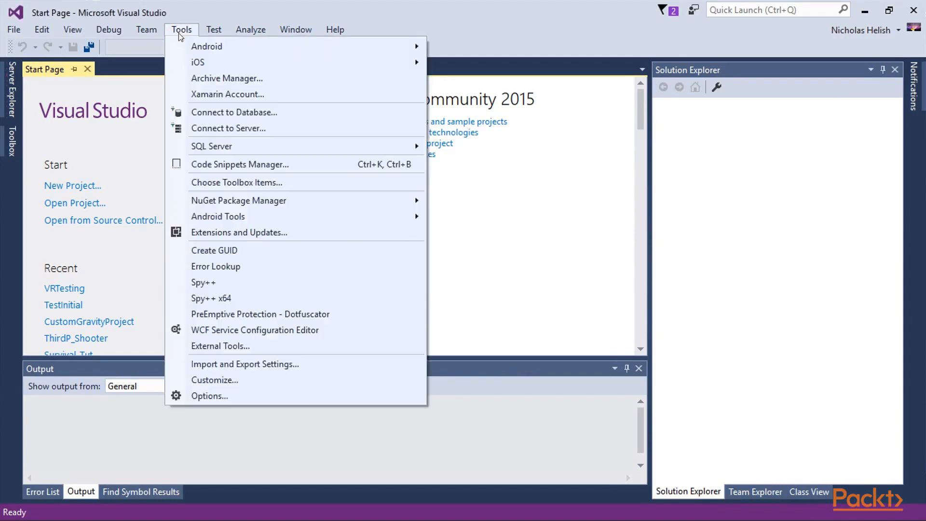
click(304, 394)
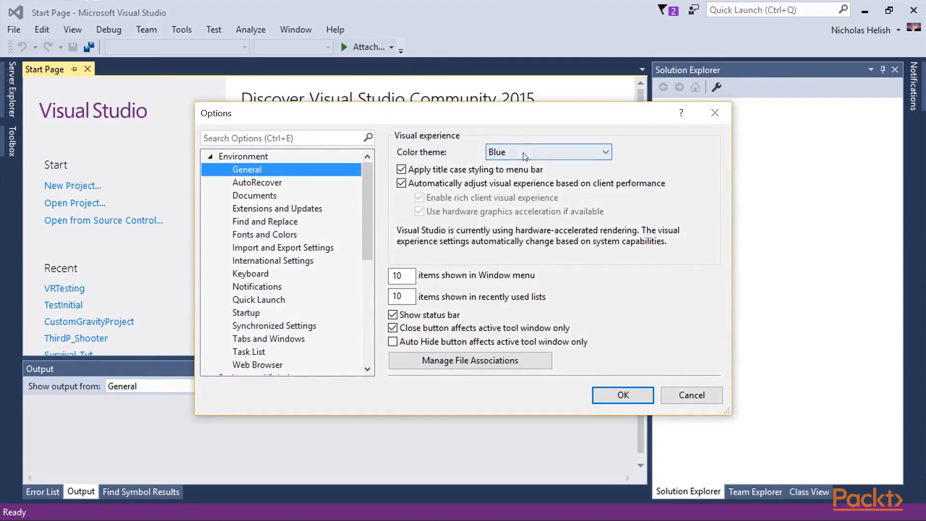
click(504, 151)
click(516, 176)
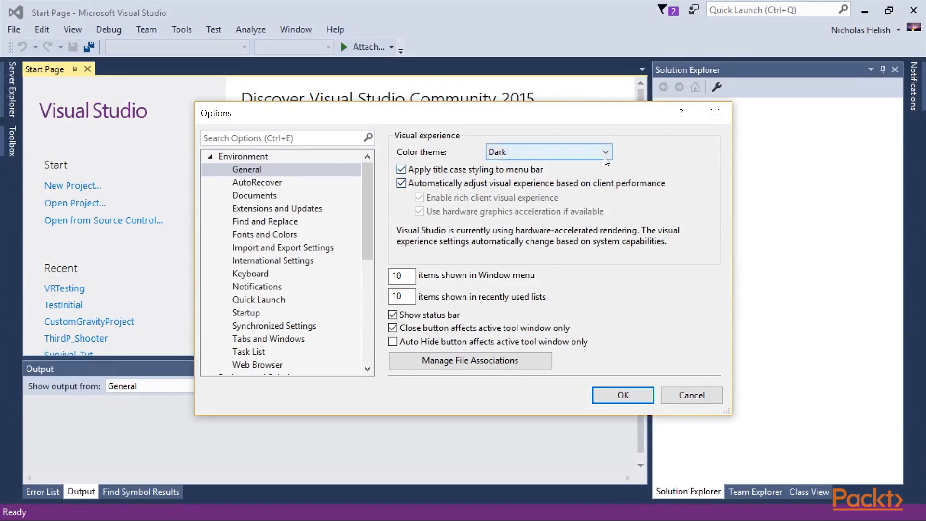
click(632, 394)
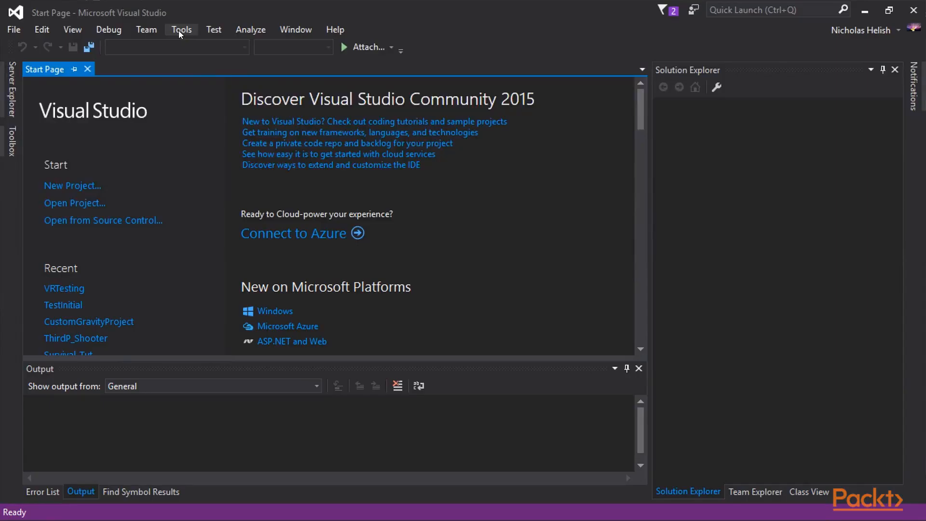
- In the C/C++ text editor options, enable map mode for the vertical scroll bar and apply the change
click(178, 30)
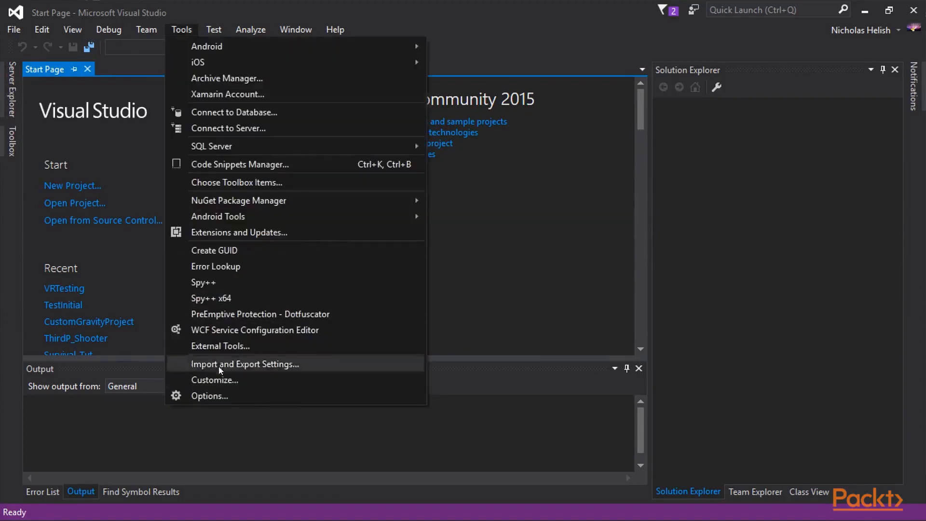
click(227, 397)
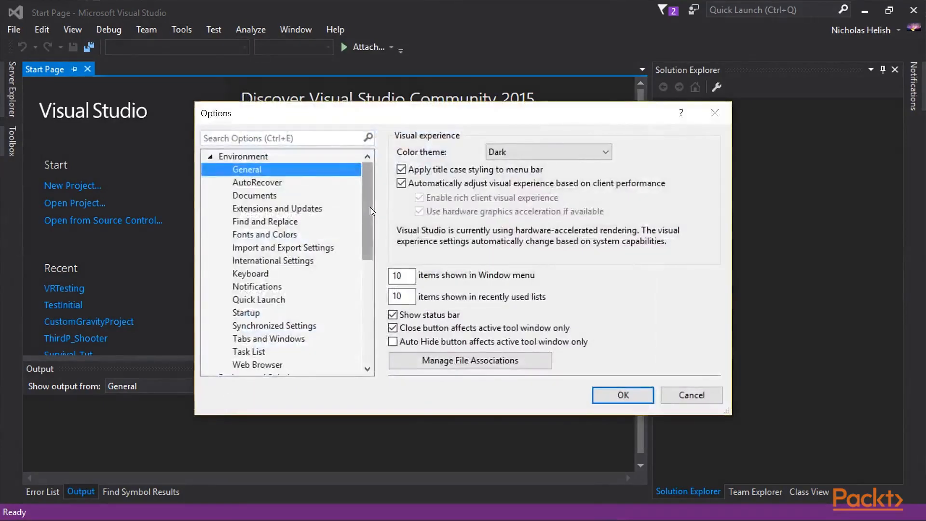
drag(367, 207, 374, 322)
click(209, 170)
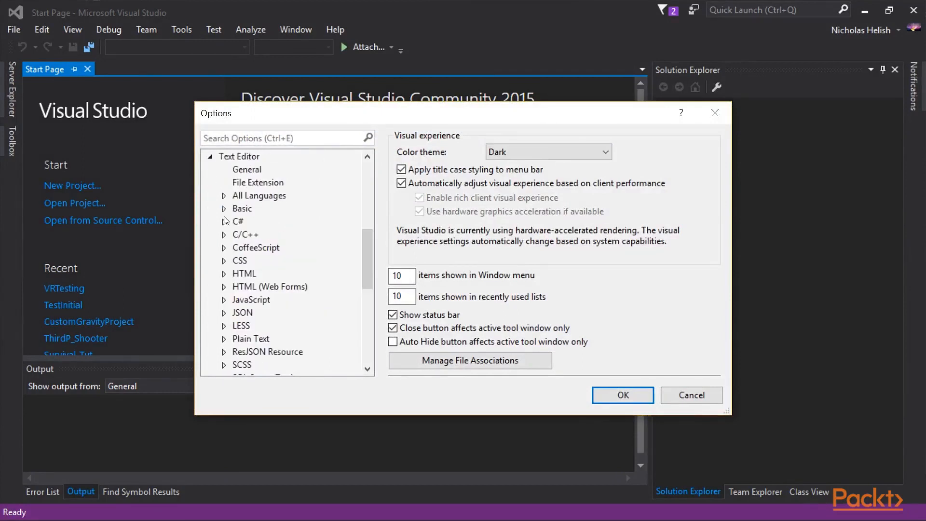
click(223, 235)
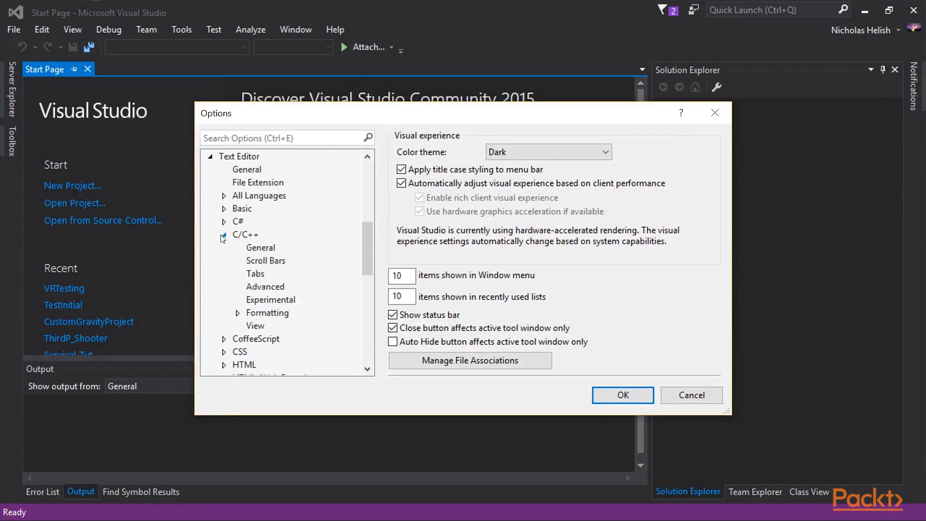
click(260, 261)
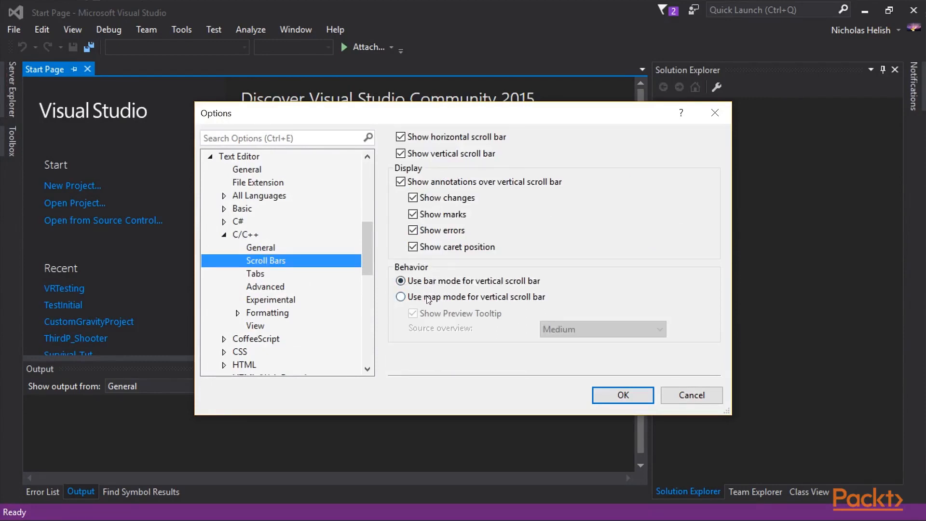
click(463, 297)
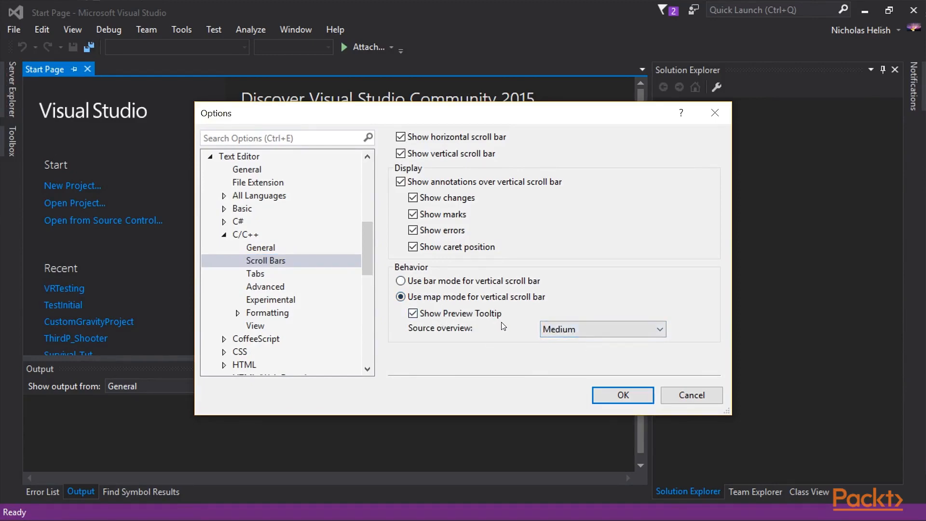
click(615, 396)
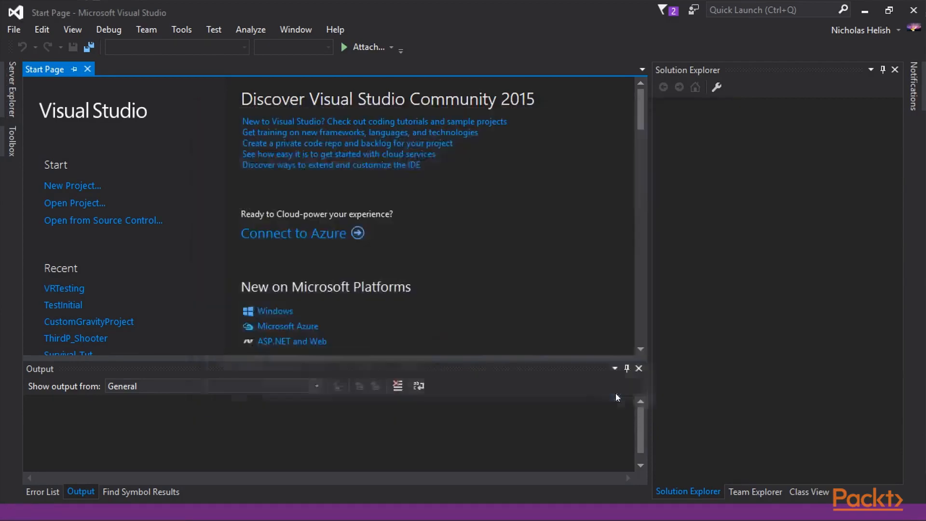